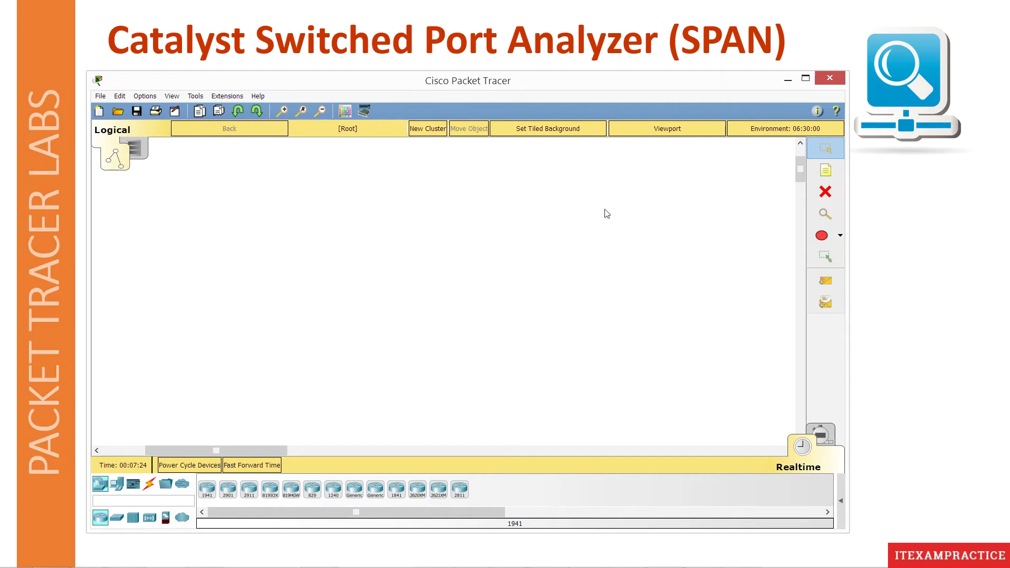
Drop a 2960 switch in the centre, PC0 and PC1 on the left, and a sniffer to the right.
{"action": "left_click", "coordinate": [117, 518]}
{"action": "left_click_drag", "start_coordinate": [208, 489], "coordinate": [346, 285]}
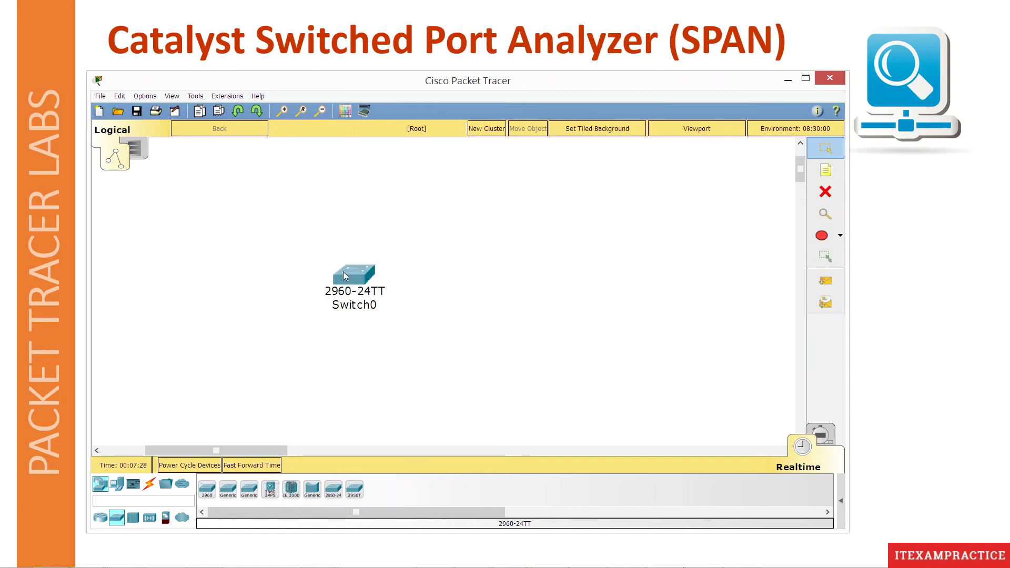
{"action": "left_click", "coordinate": [101, 484]}
{"action": "left_click", "coordinate": [116, 484]}
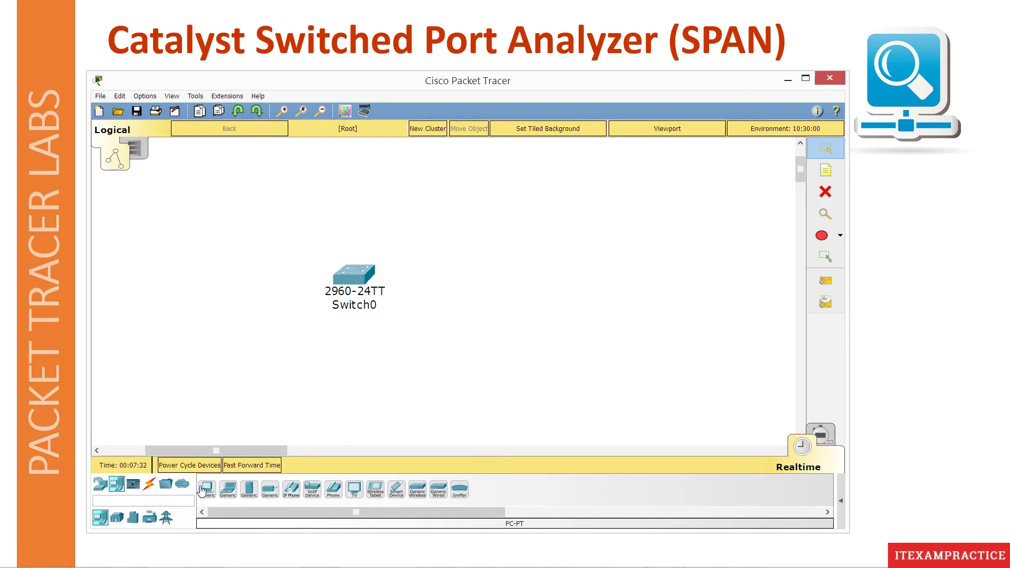
{"action": "left_click_drag", "start_coordinate": [207, 489], "coordinate": [216, 214]}
{"action": "left_click_drag", "start_coordinate": [208, 492], "coordinate": [216, 363]}
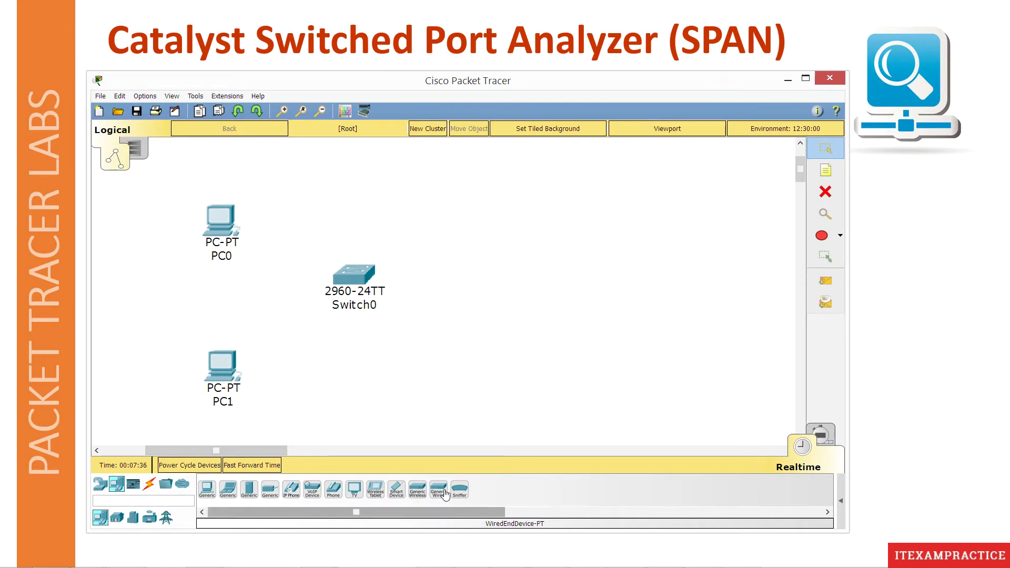
{"action": "left_click_drag", "start_coordinate": [459, 489], "coordinate": [551, 280]}
{"action": "left_click", "coordinate": [150, 485]}
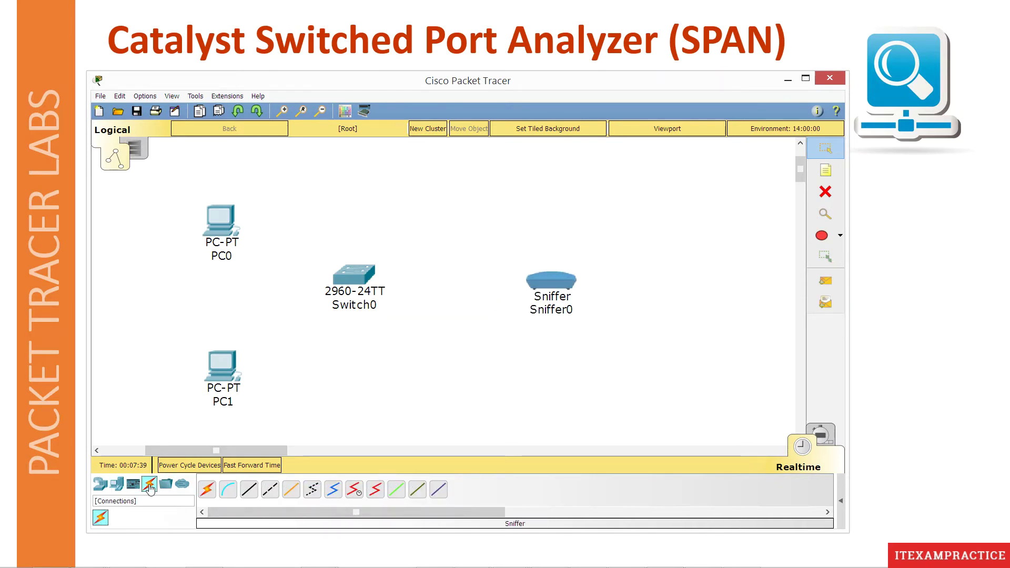
Connect Switch0 Fa0/1 to PC0 FastEthernet0 with a copper straight-through cable.
{"action": "left_click", "coordinate": [248, 489]}
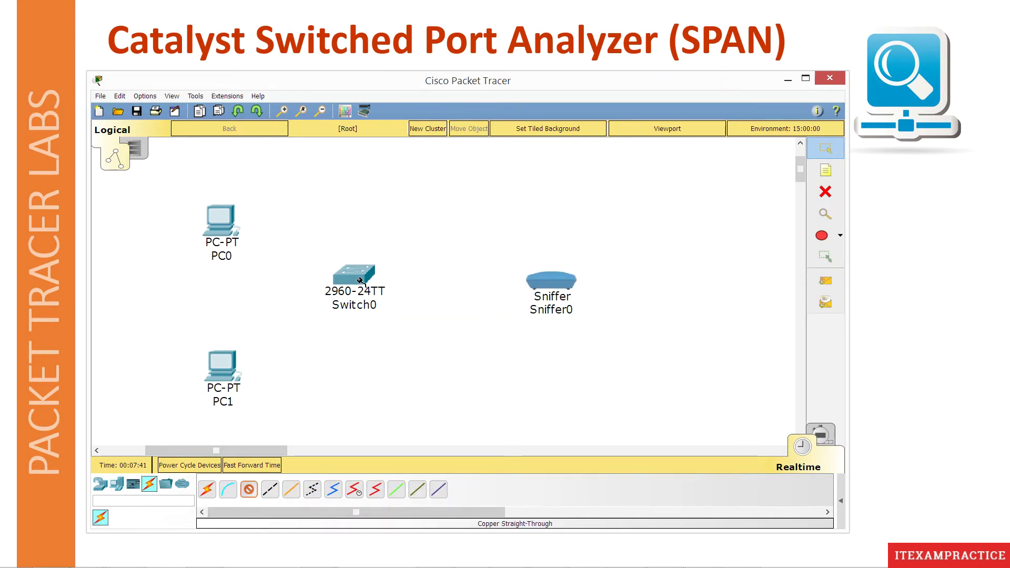
{"action": "left_click", "coordinate": [356, 274]}
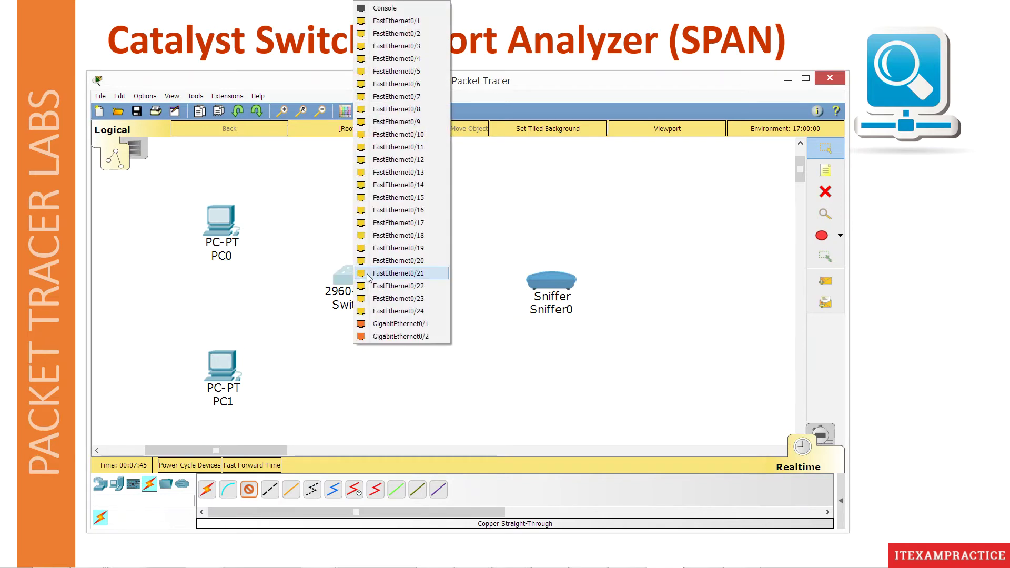
{"action": "left_click", "coordinate": [448, 21]}
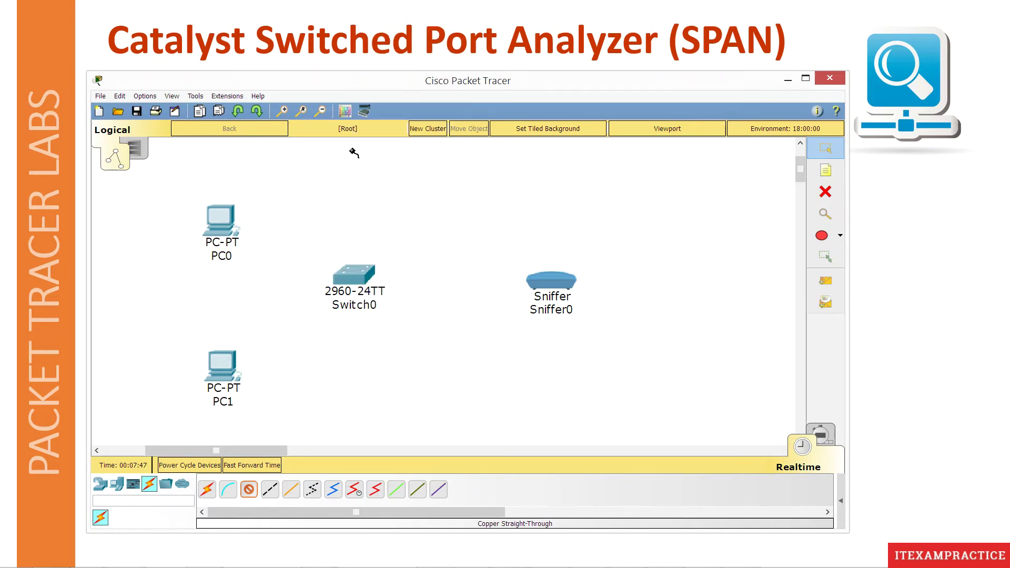
{"action": "left_click", "coordinate": [220, 216]}
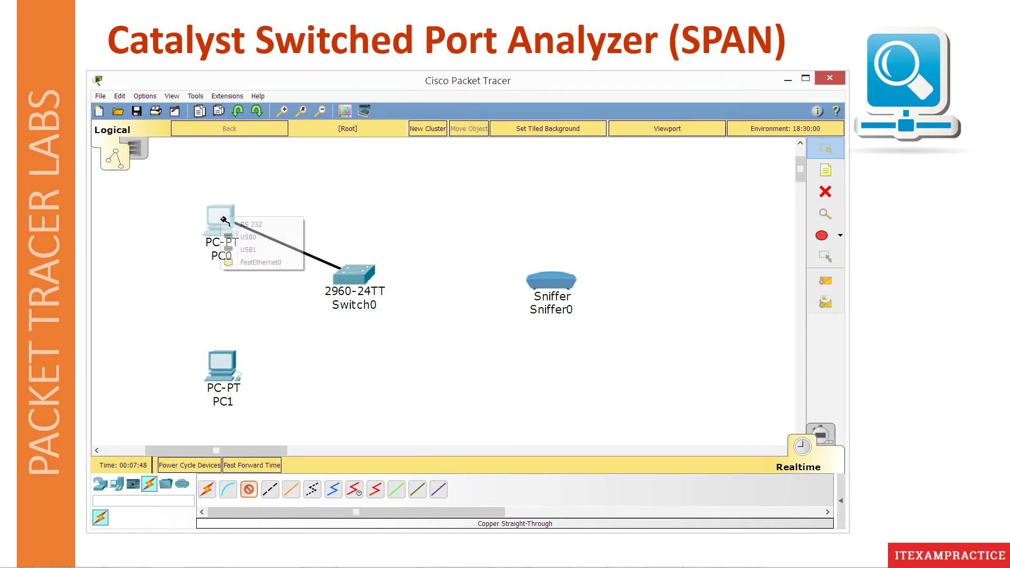
{"action": "left_click", "coordinate": [262, 262]}
Connect Switch0 Fa0/2 to PC1 FastEthernet0.
{"action": "left_click", "coordinate": [354, 273]}
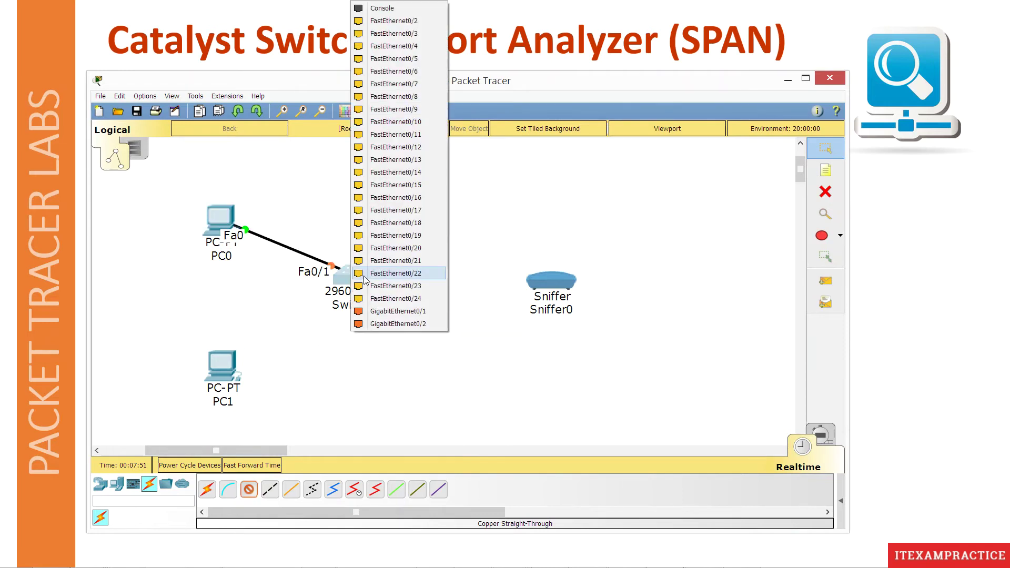
{"action": "left_click", "coordinate": [440, 28]}
{"action": "left_click", "coordinate": [237, 363]}
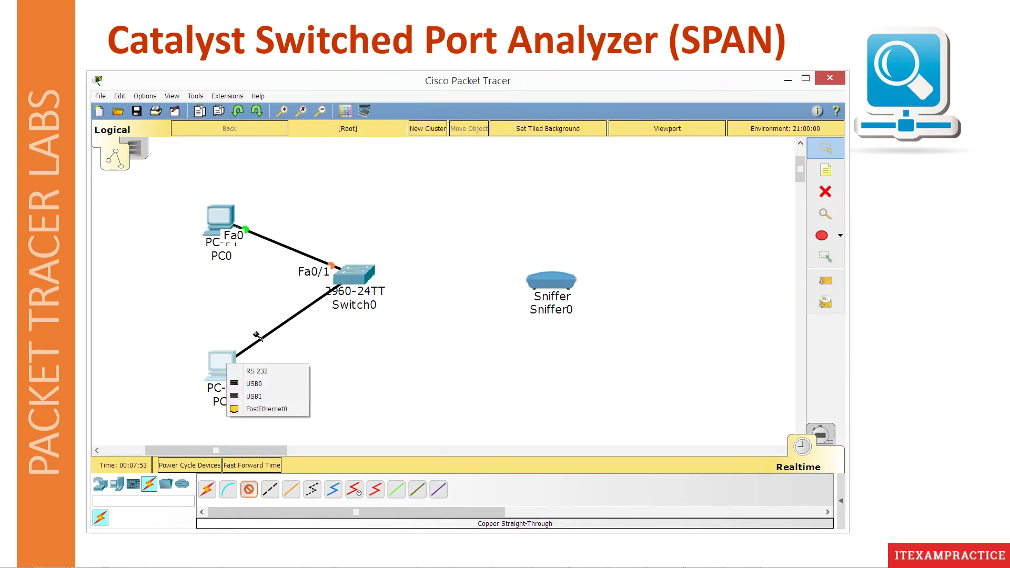
{"action": "left_click", "coordinate": [258, 408]}
Connect Switch0 Fa0/24 to Sniffer0's Ethernet0 with a straight-through cable.
{"action": "left_click", "coordinate": [249, 490]}
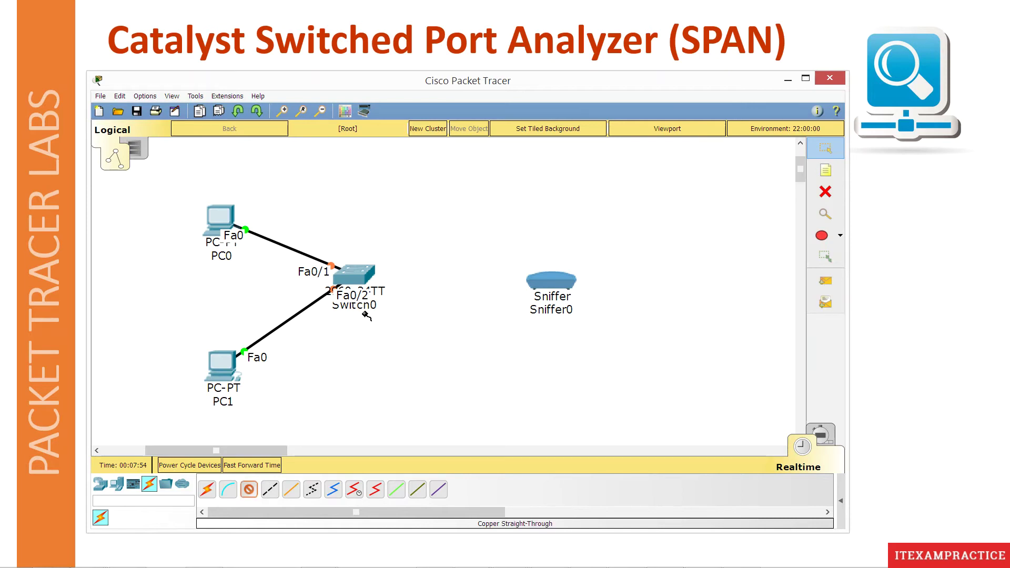
{"action": "left_click", "coordinate": [363, 275]}
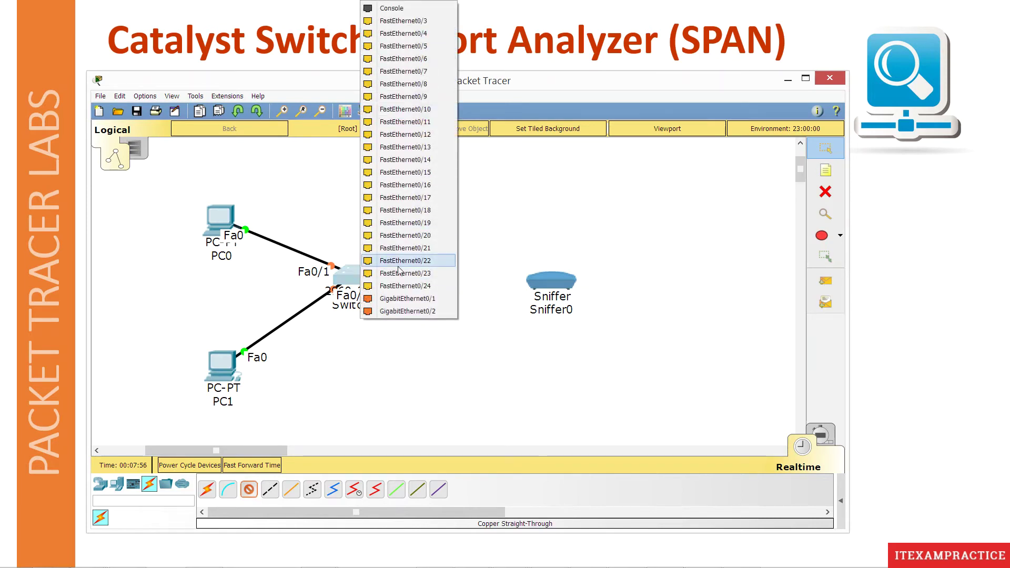
{"action": "left_click", "coordinate": [405, 287]}
{"action": "left_click", "coordinate": [554, 280]}
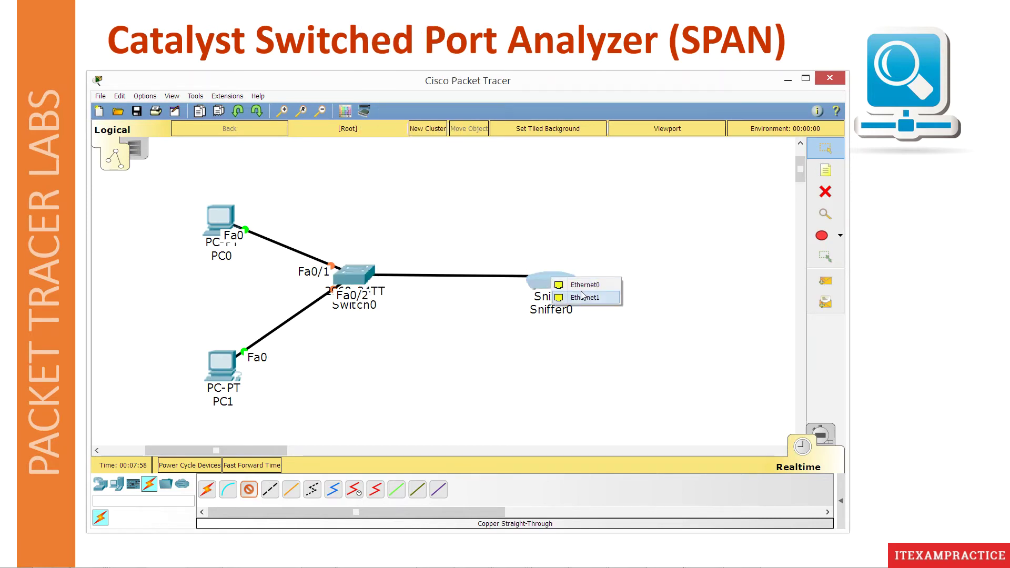
{"action": "left_click", "coordinate": [584, 285]}
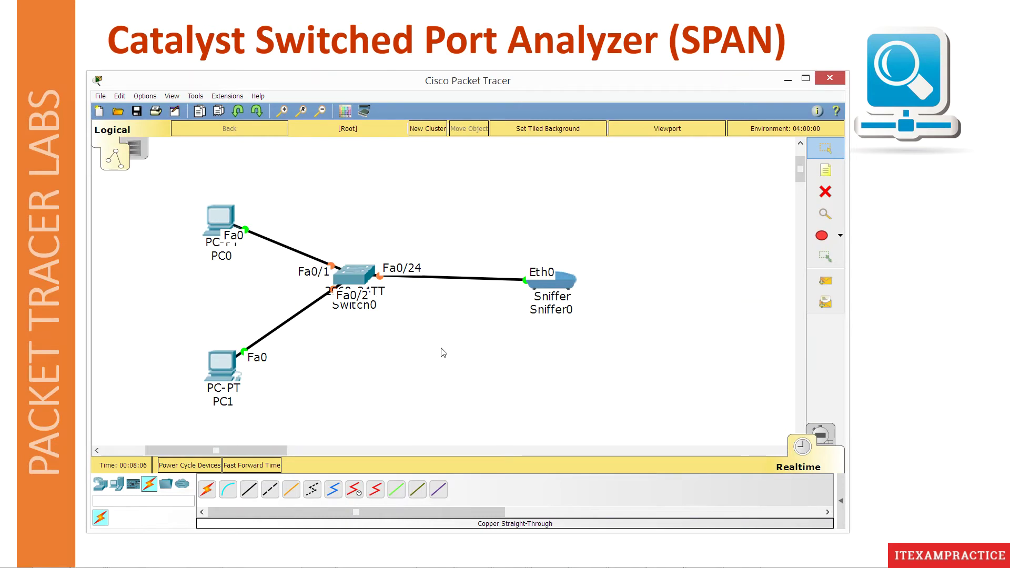
Set PC0's IP address to 1.1.1.1 with subnet mask 255.0.0.0.
{"action": "left_click", "coordinate": [226, 214]}
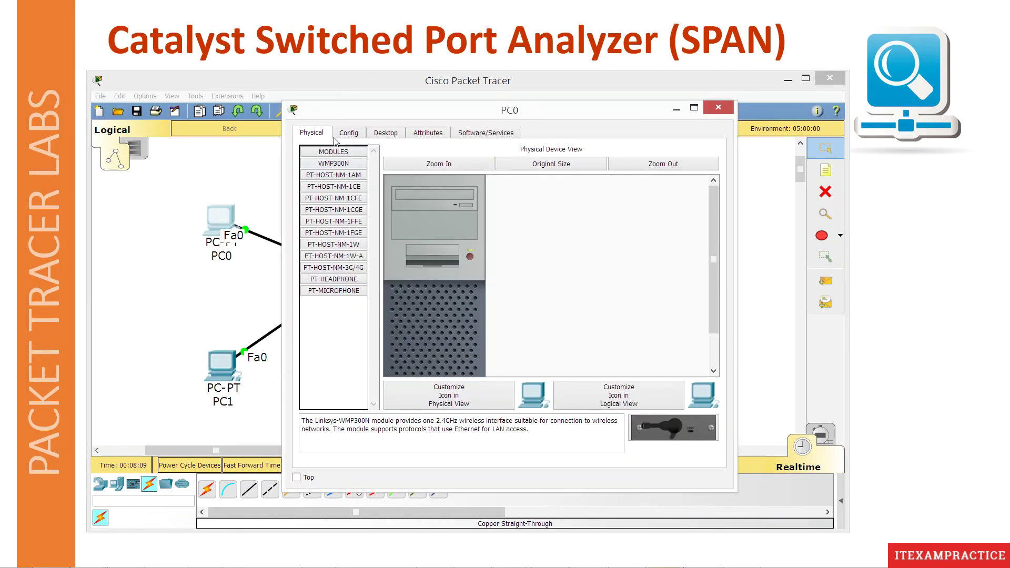
{"action": "left_click", "coordinate": [383, 134]}
{"action": "left_click", "coordinate": [334, 191]}
{"action": "left_click", "coordinate": [475, 195]}
{"action": "type", "text": "1.1.1.1"}
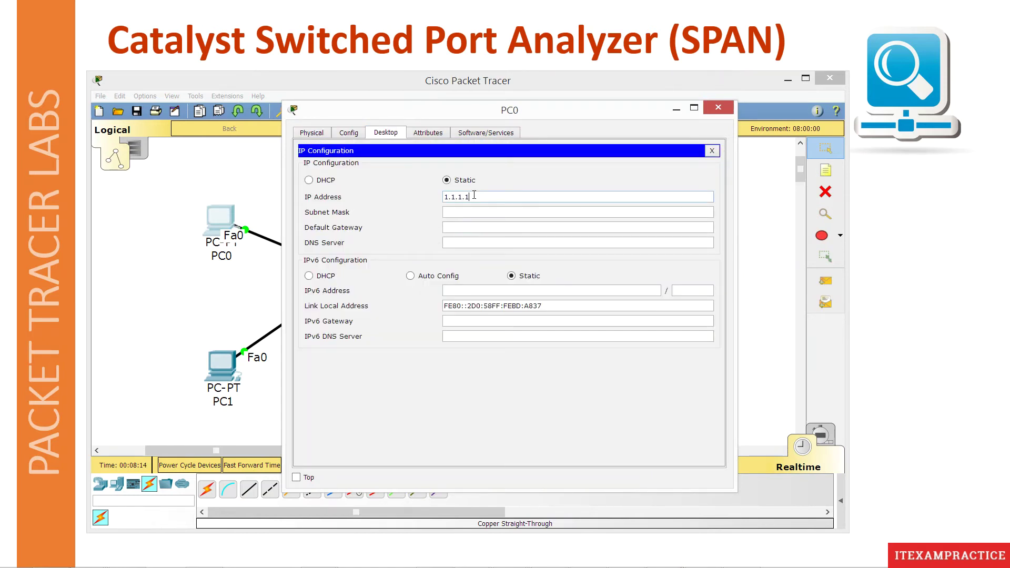
{"action": "key", "text": "Tab"}
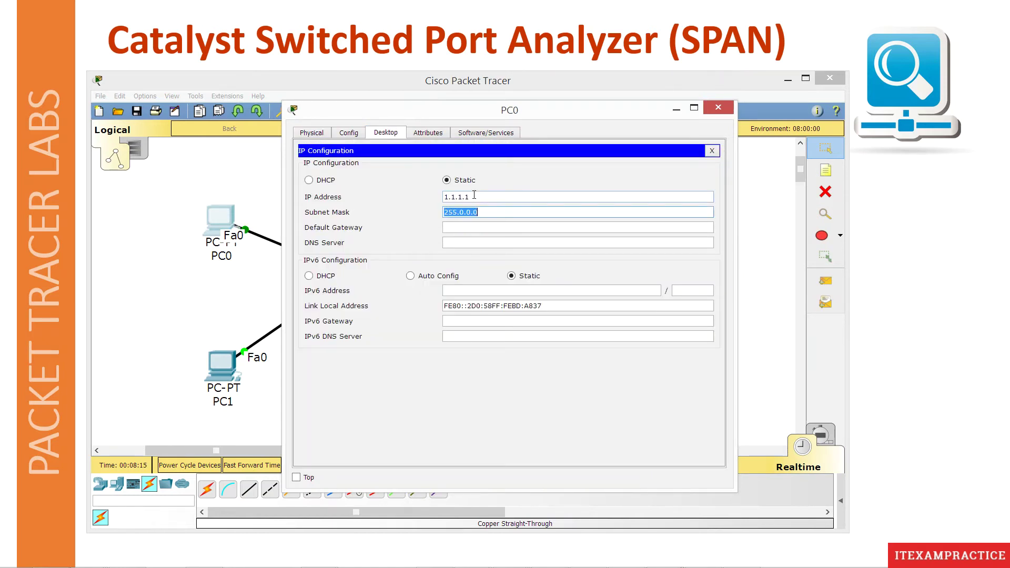
{"action": "left_click", "coordinate": [726, 112]}
Set PC1's IP address to 1.1.1.2.
{"action": "left_click", "coordinate": [222, 365]}
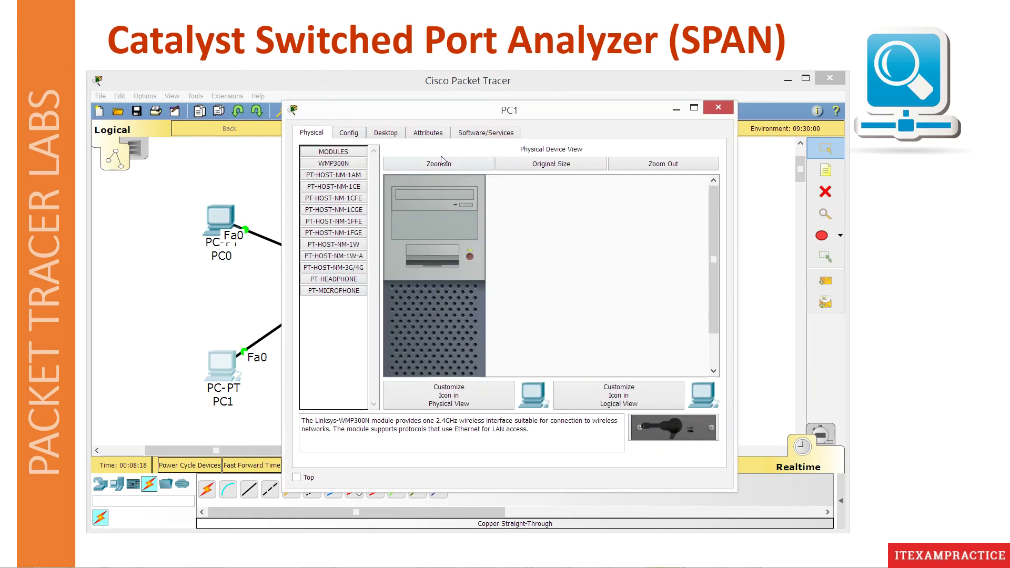
{"action": "left_click", "coordinate": [388, 134]}
{"action": "left_click", "coordinate": [345, 172]}
{"action": "left_click", "coordinate": [468, 197]}
{"action": "type", "text": "1.1.1.2"}
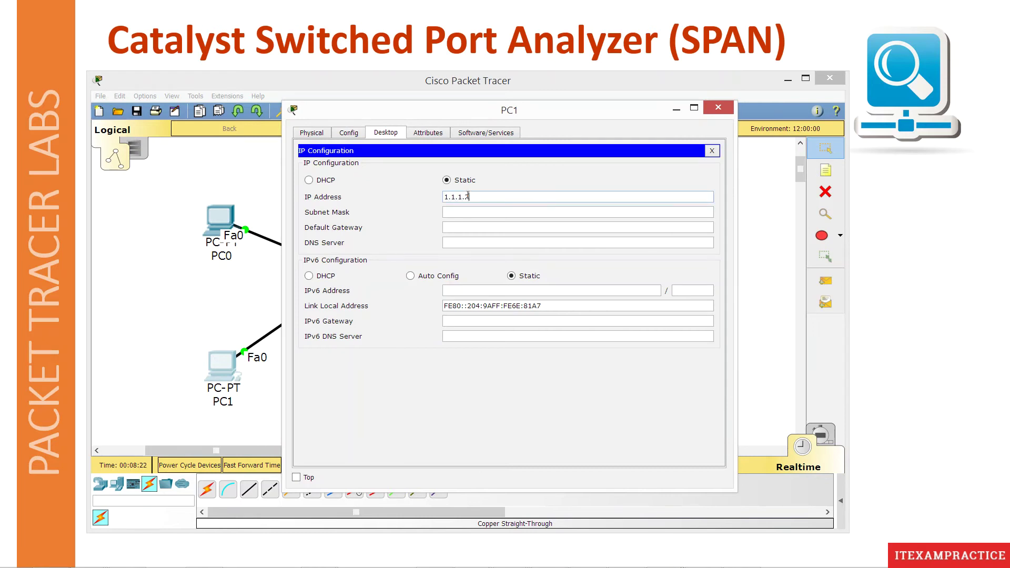
{"action": "left_click", "coordinate": [718, 108]}
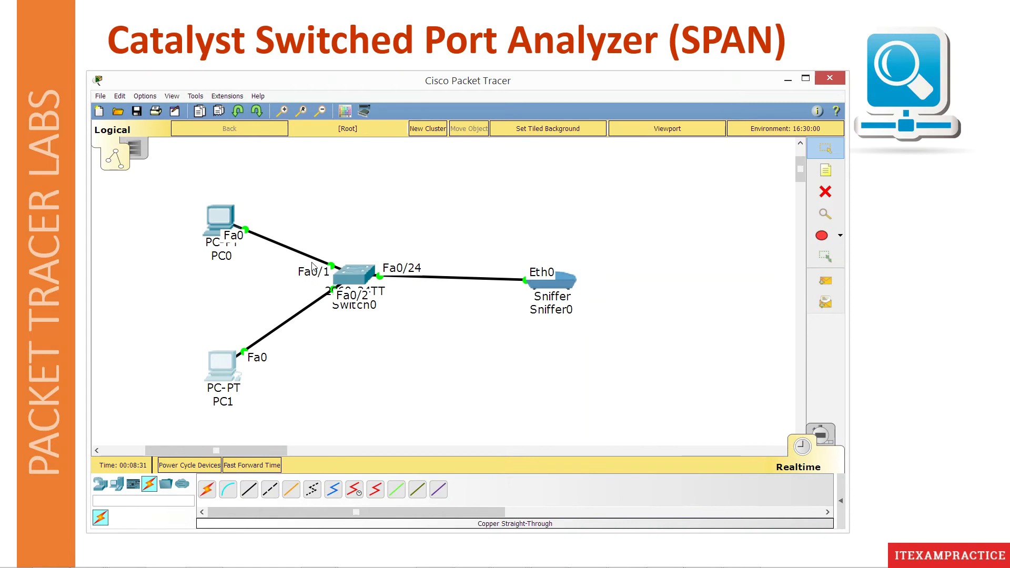
Open Switch0's CLI in a widened window and enter global configuration mode with en and conf t.
{"action": "left_click", "coordinate": [366, 276]}
{"action": "left_click_drag", "start_coordinate": [486, 105], "coordinate": [530, 117]}
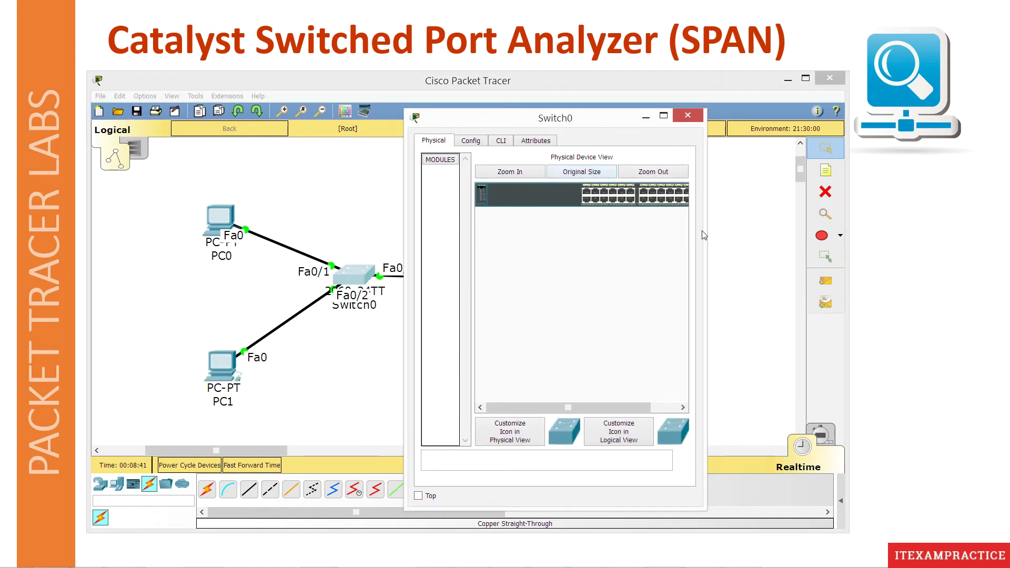
{"action": "left_click_drag", "start_coordinate": [704, 230], "coordinate": [999, 192]}
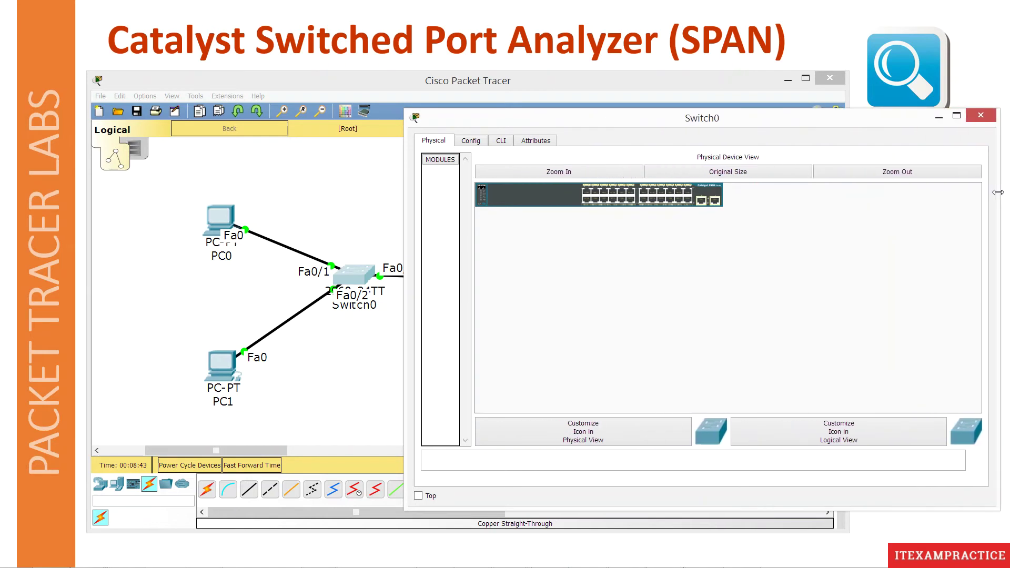
{"action": "left_click", "coordinate": [501, 141]}
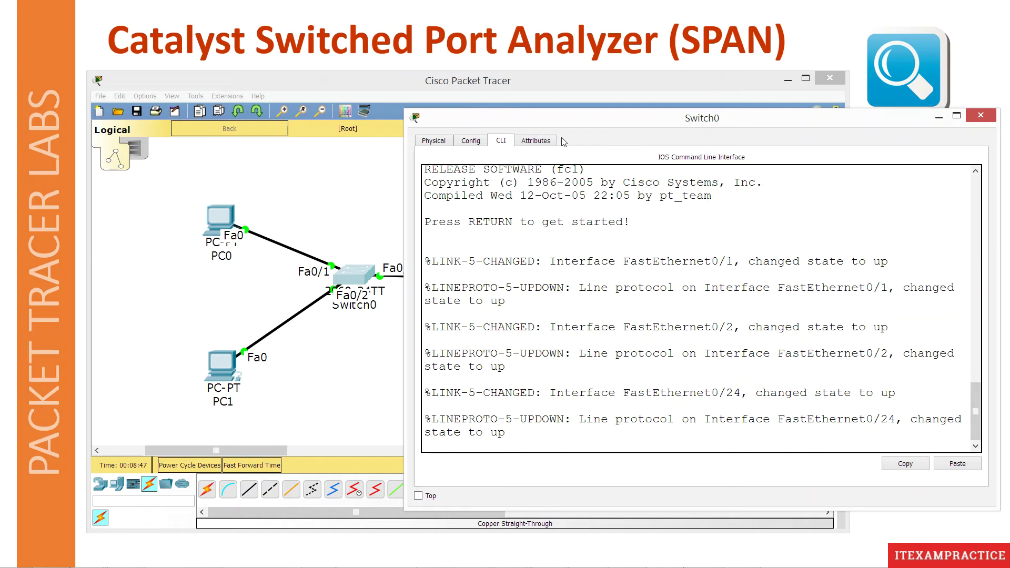
{"action": "left_click_drag", "start_coordinate": [545, 122], "coordinate": [566, 121]}
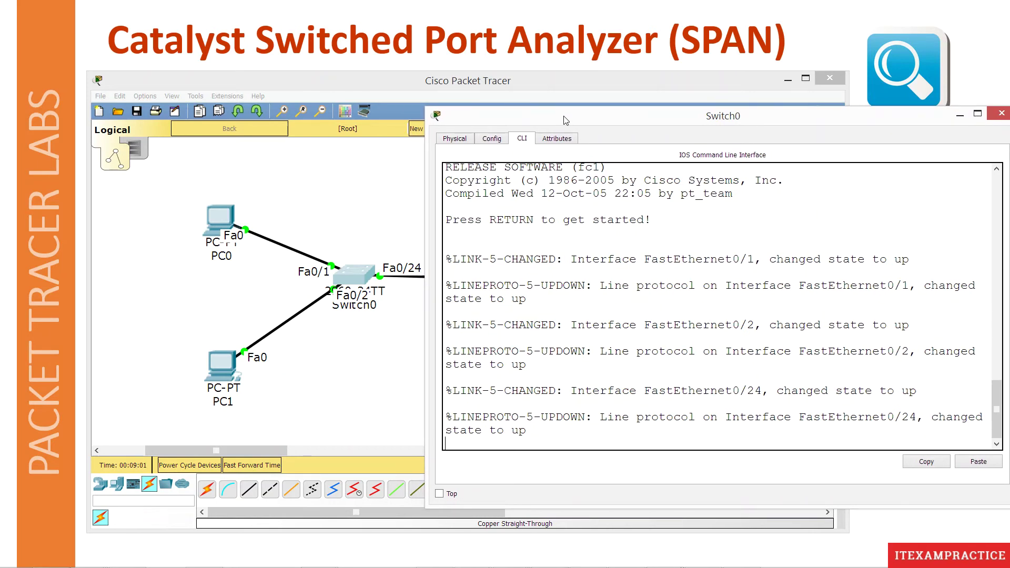
{"action": "key", "text": "Return"}
{"action": "key", "text": "Return"}
{"action": "key", "text": "Return"}
{"action": "type", "text": "en"}
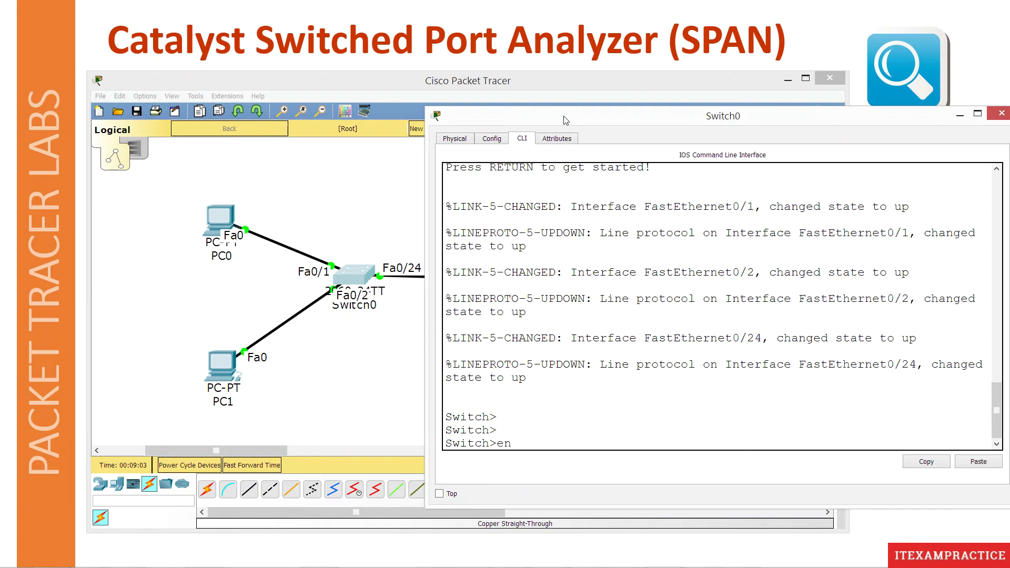
{"action": "key", "text": "Return"}
{"action": "type", "text": "conf t"}
{"action": "key", "text": "Return"}
{"action": "key", "text": "Return"}
{"action": "key", "text": "Return"}
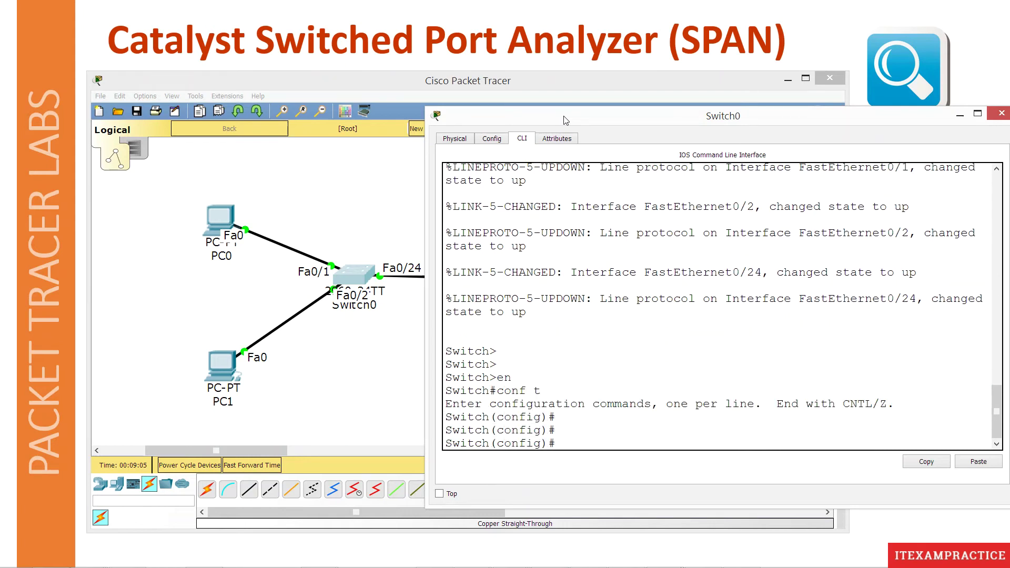
Add FastEthernet 0/1 as a source port of monitor session 1.
{"action": "type", "text": "mon"}
{"action": "key", "text": "Tab"}
{"action": "type", "text": "se"}
{"action": "key", "text": "Tab"}
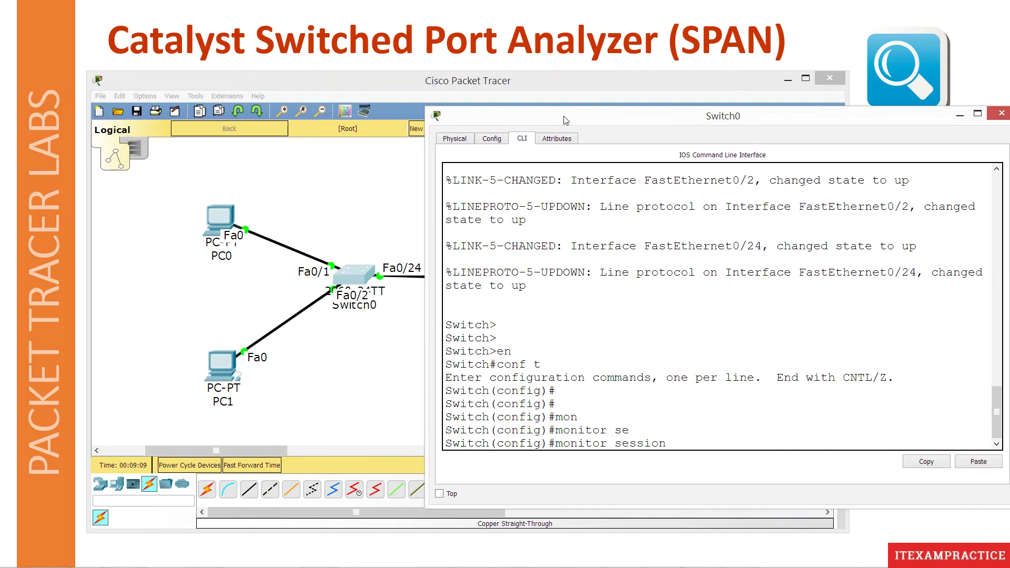
{"action": "type", "text": "?"}
{"action": "type", "text": "1"}
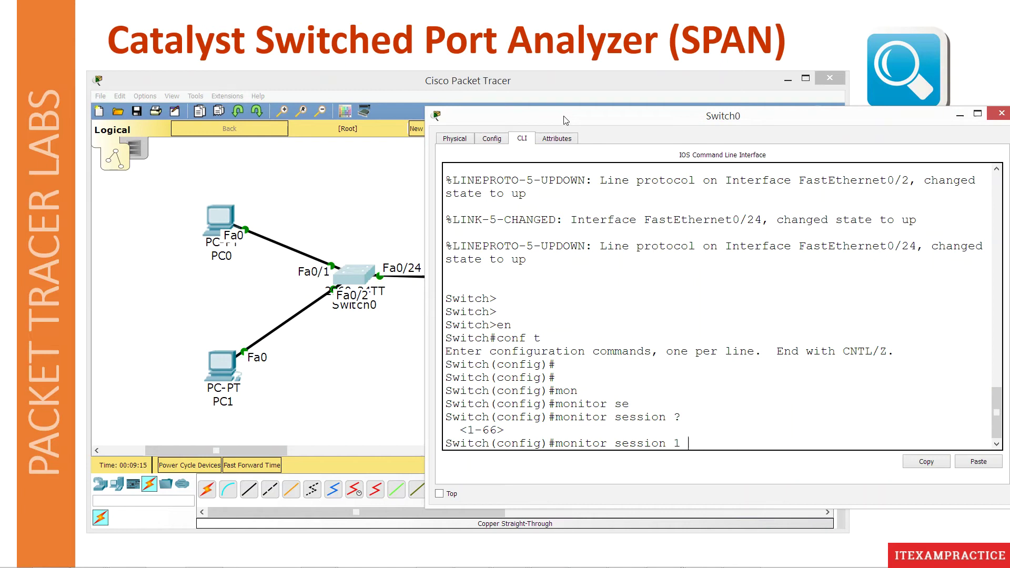
{"action": "type", "text": " ?"}
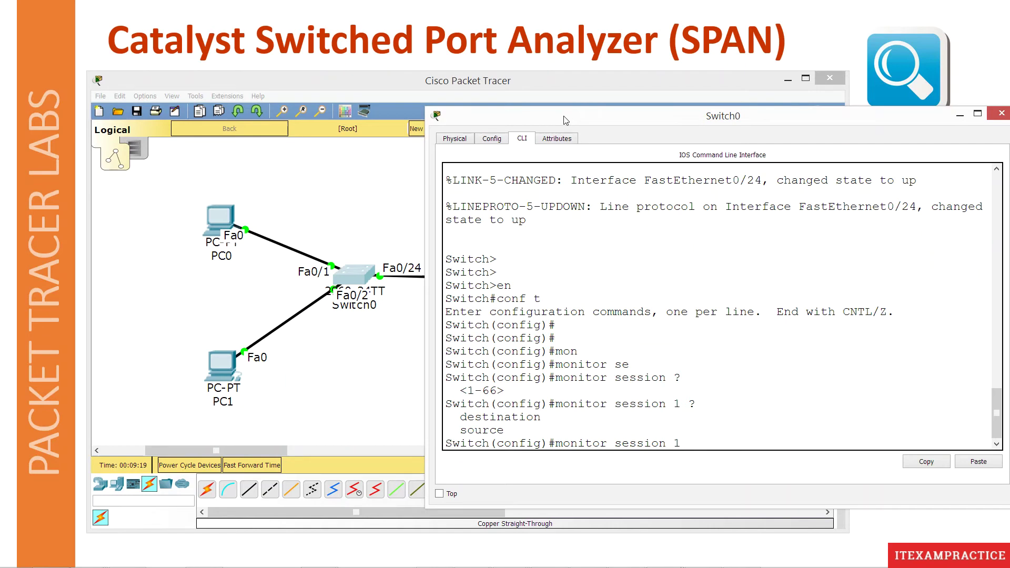
{"action": "type", "text": "sou"}
{"action": "key", "text": "Tab"}
{"action": "type", "text": "f"}
{"action": "key", "text": "Tab"}
{"action": "type", "text": "i"}
{"action": "key", "text": "Tab"}
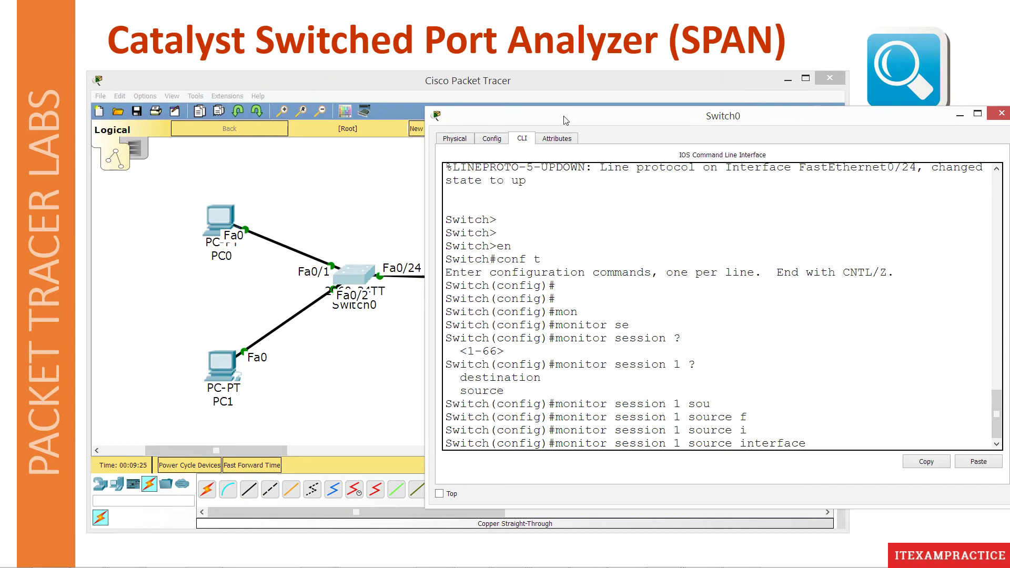
{"action": "type", "text": "f"}
{"action": "key", "text": "Tab"}
{"action": "type", "text": "0/1"}
{"action": "key", "text": "Return"}
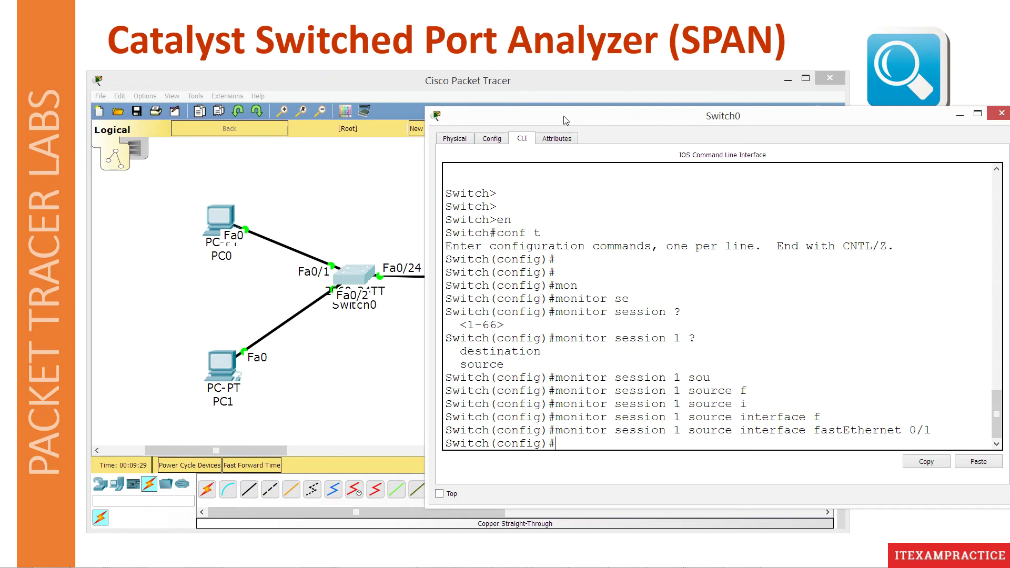
Add FastEthernet 0/2 as a second source port, then recall the command to check options.
{"action": "key", "text": "Up"}
{"action": "key", "text": "BackSpace"}
{"action": "type", "text": "2"}
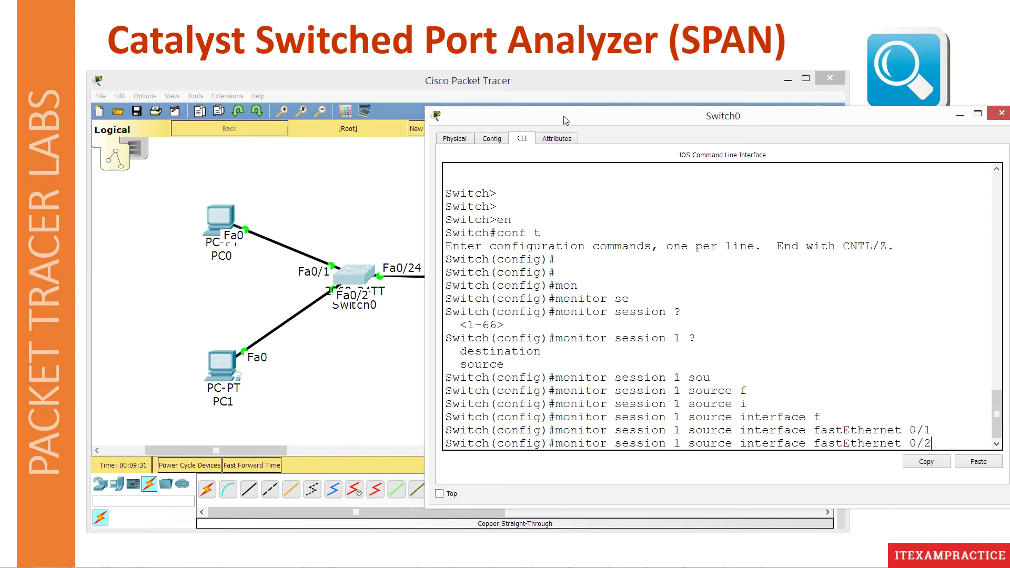
{"action": "key", "text": "Return"}
{"action": "key", "text": "Up"}
{"action": "type", "text": "1"}
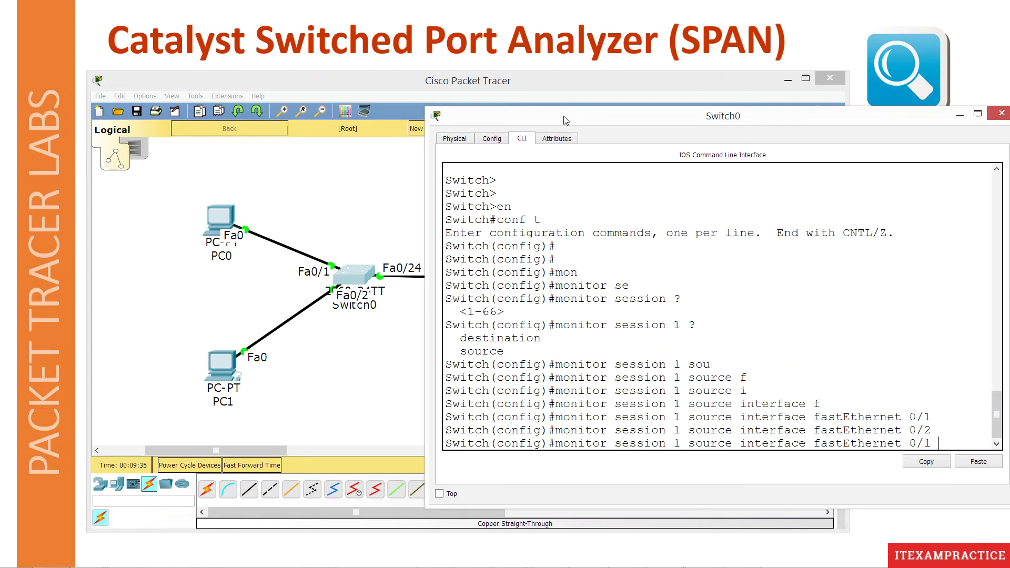
{"action": "type", "text": " ?"}
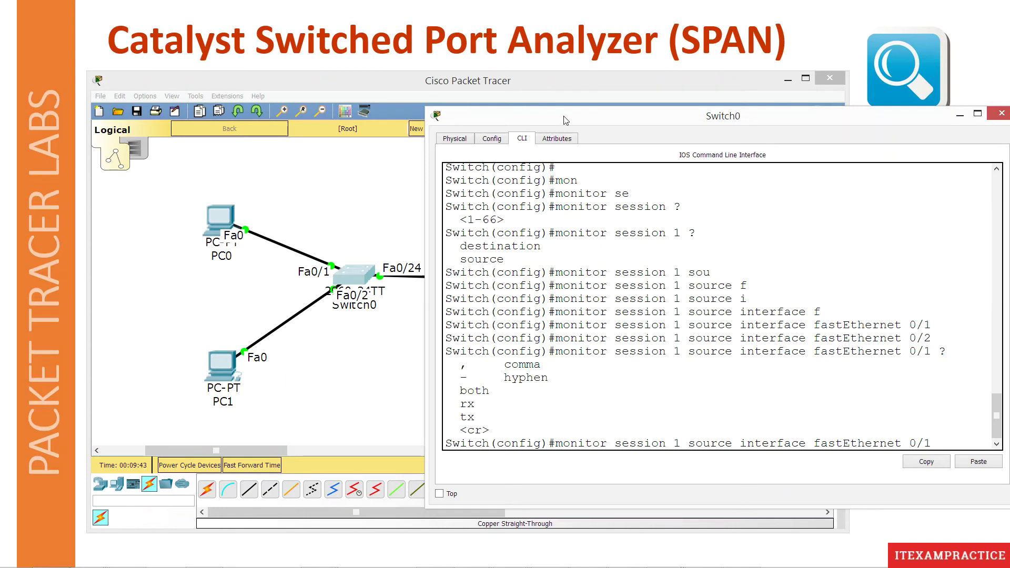
{"action": "key", "text": "BackSpace"}
{"action": "key", "text": "BackSpace"}
{"action": "key", "text": "BackSpace"}
{"action": "key", "text": "BackSpace"}
{"action": "key", "text": "BackSpace"}
{"action": "key", "text": "BackSpace"}
{"action": "key", "text": "BackSpace"}
{"action": "key", "text": "BackSpace"}
{"action": "key", "text": "BackSpace"}
{"action": "key", "text": "BackSpace"}
{"action": "key", "text": "BackSpace"}
{"action": "key", "text": "BackSpace"}
{"action": "key", "text": "BackSpace"}
{"action": "key", "text": "BackSpace"}
{"action": "key", "text": "BackSpace"}
{"action": "key", "text": "BackSpace"}
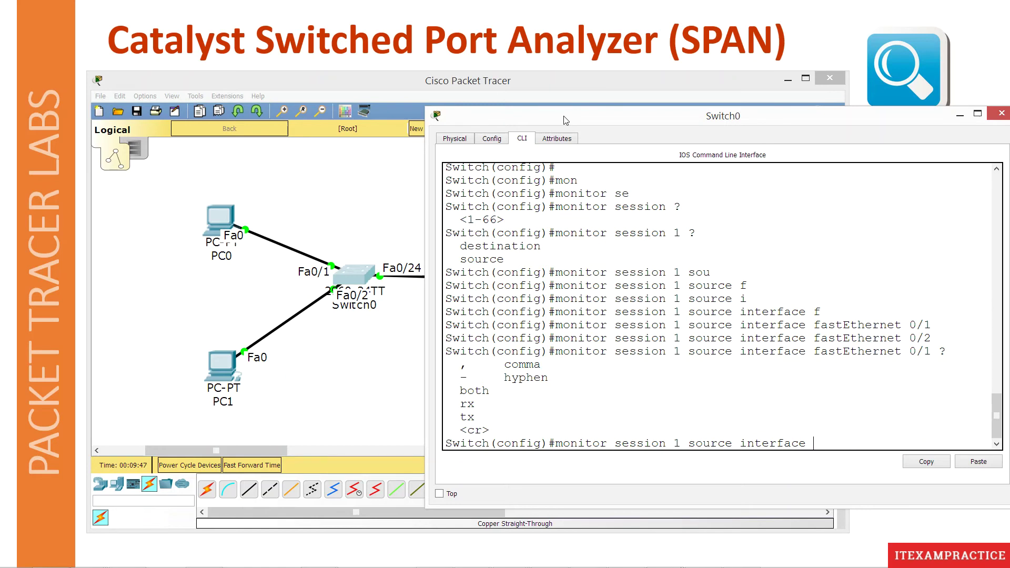
{"action": "key", "text": "BackSpace"}
{"action": "key", "text": "BackSpace"}
{"action": "key", "text": "BackSpace"}
{"action": "key", "text": "BackSpace"}
{"action": "key", "text": "BackSpace"}
{"action": "key", "text": "BackSpace"}
{"action": "key", "text": "BackSpace"}
{"action": "key", "text": "BackSpace"}
{"action": "key", "text": "BackSpace"}
{"action": "key", "text": "BackSpace"}
{"action": "key", "text": "BackSpace"}
{"action": "key", "text": "BackSpace"}
{"action": "key", "text": "BackSpace"}
{"action": "key", "text": "BackSpace"}
{"action": "key", "text": "BackSpace"}
{"action": "key", "text": "BackSpace"}
{"action": "key", "text": "BackSpace"}
{"action": "key", "text": "BackSpace"}
{"action": "key", "text": "BackSpace"}
{"action": "key", "text": "BackSpace"}
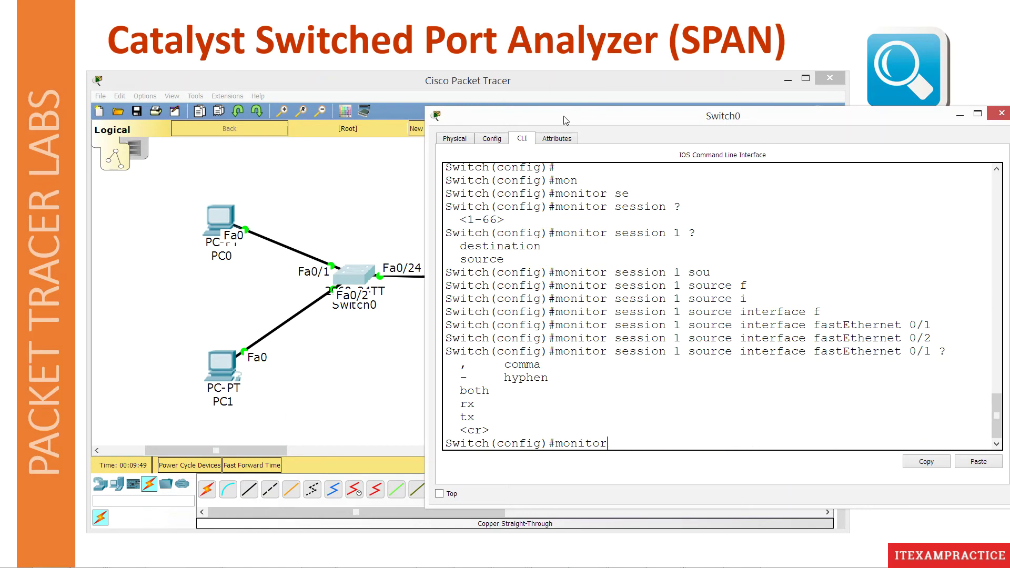
Set FastEthernet 0/24 as the destination of monitor session 1.
{"action": "type", "text": "moni"}
{"action": "key", "text": "Tab"}
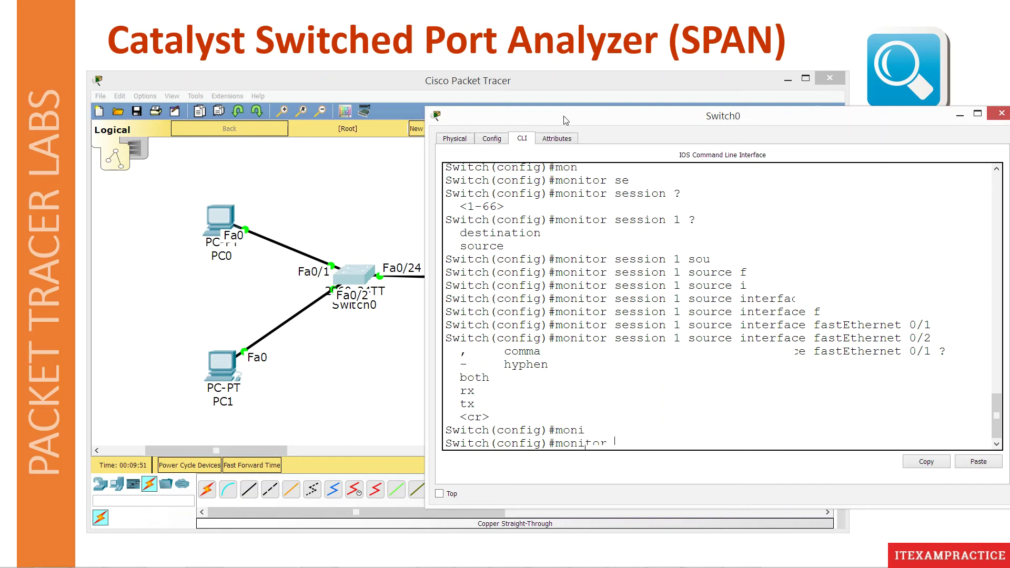
{"action": "type", "text": "s"}
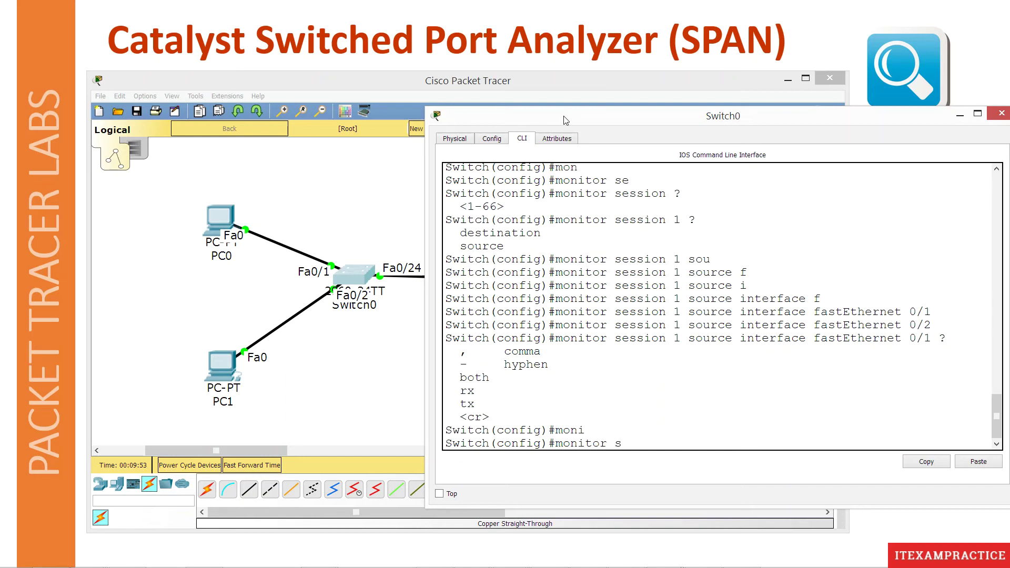
{"action": "key", "text": "Tab"}
{"action": "type", "text": "1 de"}
{"action": "key", "text": "Tab"}
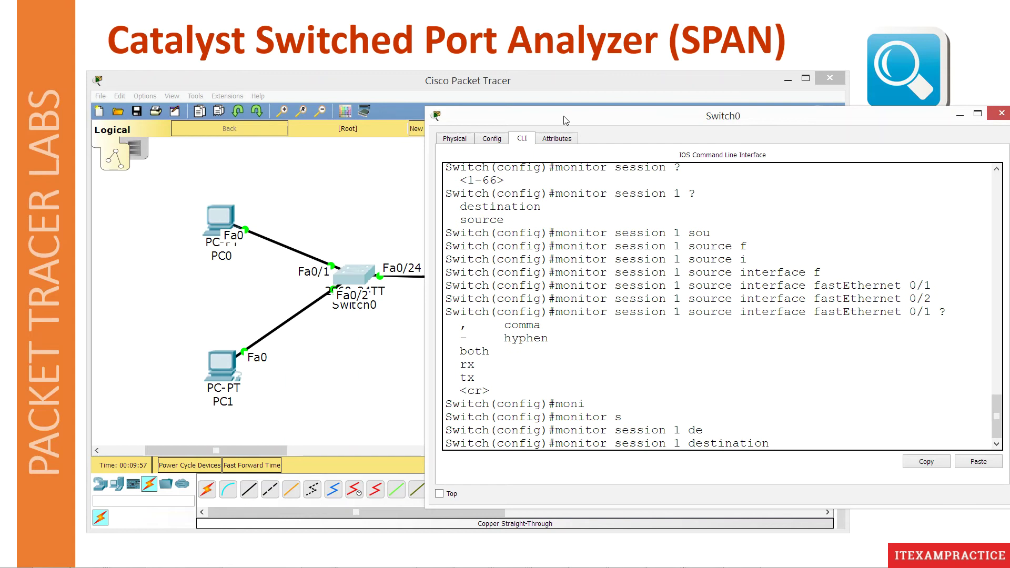
{"action": "type", "text": "in"}
{"action": "key", "text": "Tab"}
{"action": "type", "text": "f0/24"}
{"action": "key", "text": "Return"}
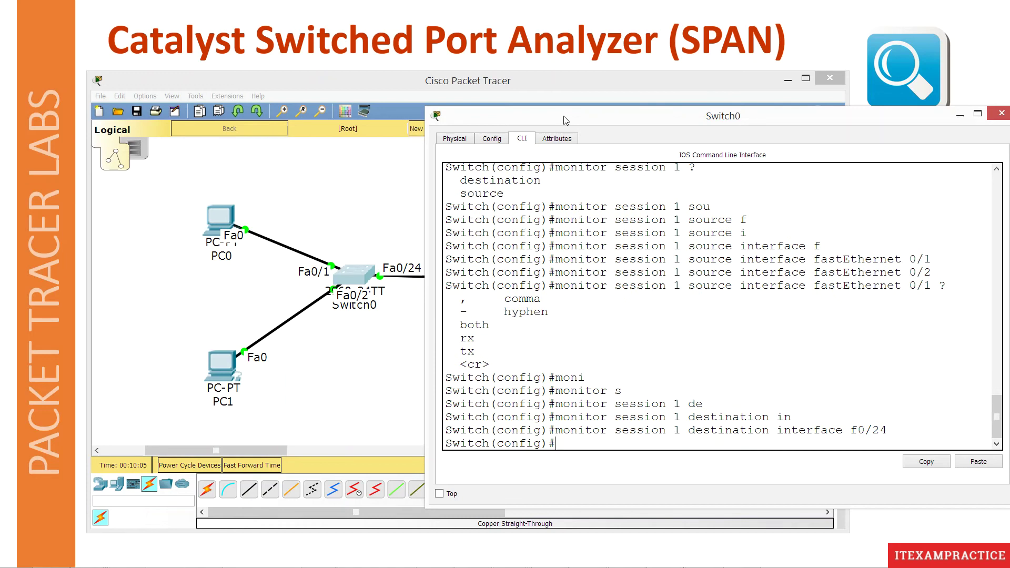
Leave configuration mode and run show monitor to verify the session.
{"action": "key", "text": "ctrl+z"}
{"action": "type", "text": "show mo"}
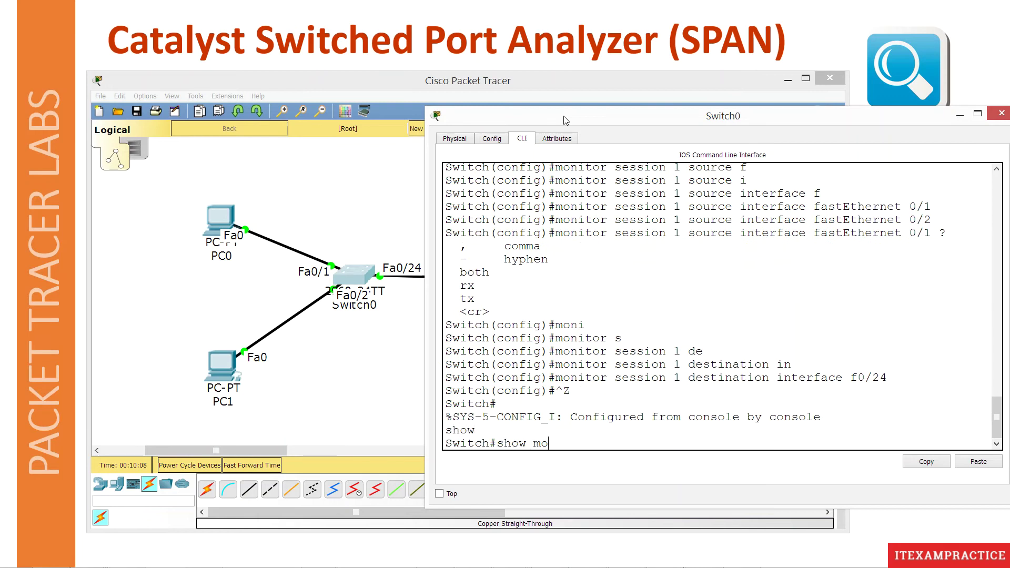
{"action": "key", "text": "Tab"}
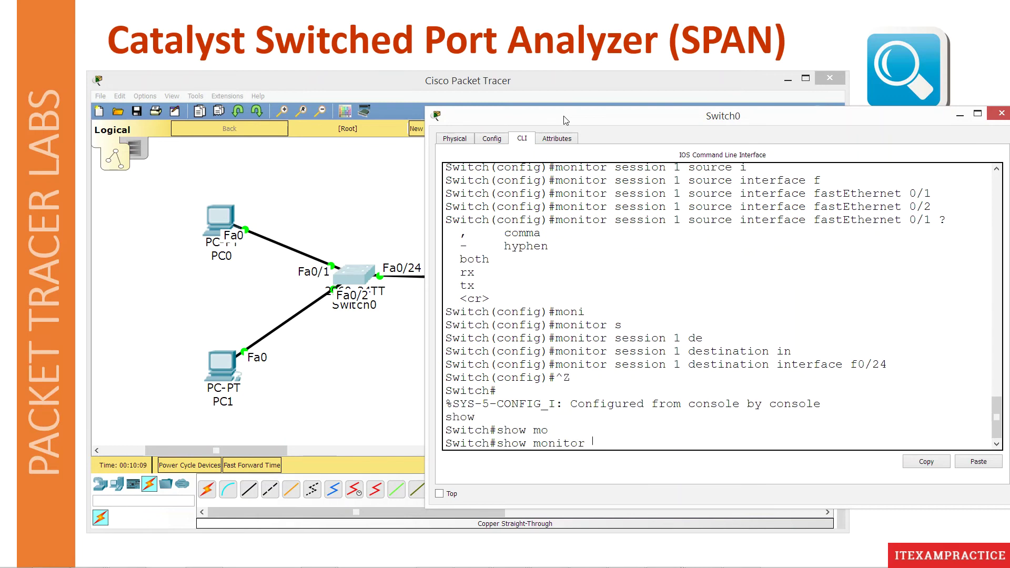
{"action": "key", "text": "Return"}
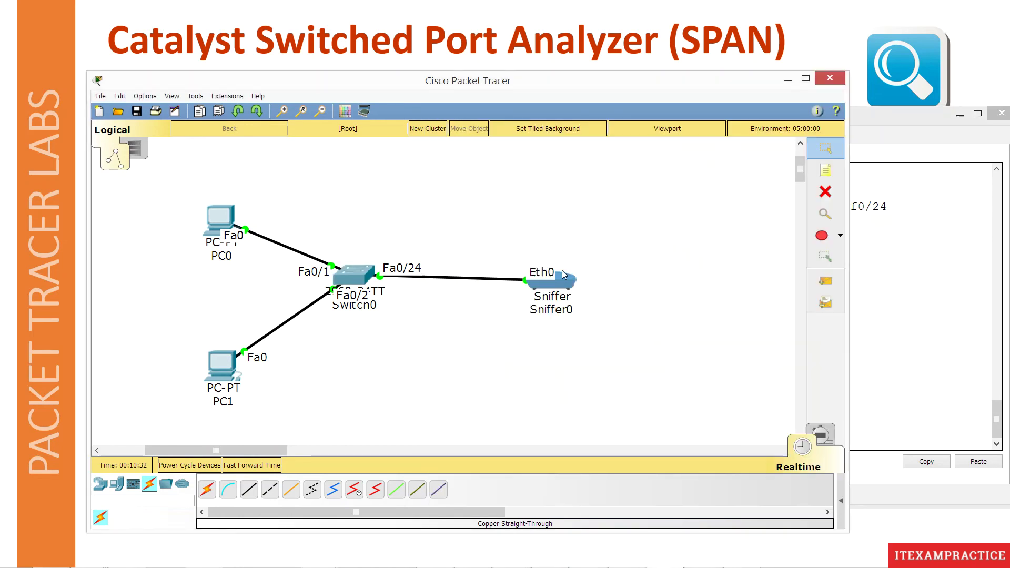
Open Sniffer0's capture GUI, check the event filters, and decode two captured STP frames.
{"action": "left_click", "coordinate": [565, 277]}
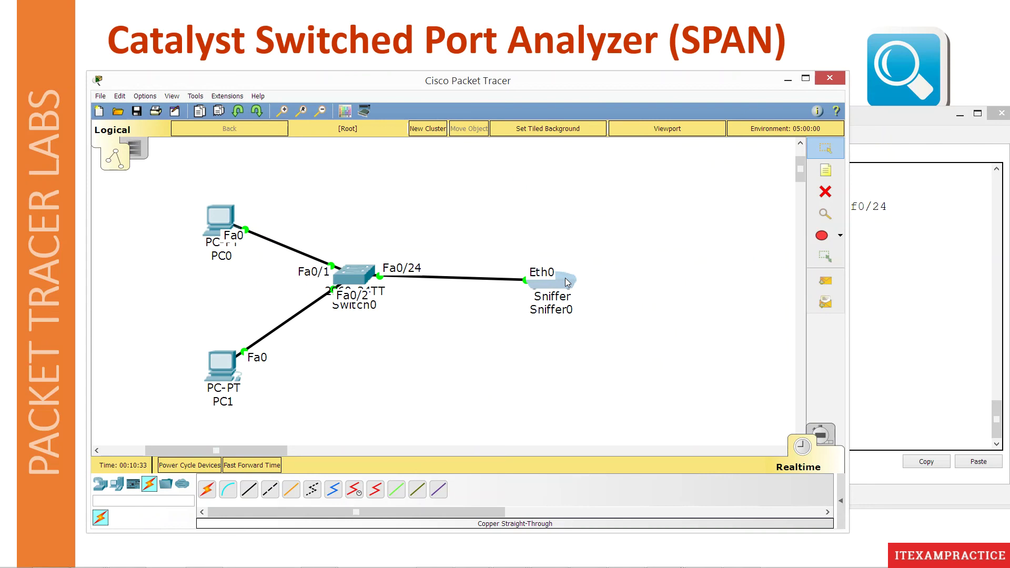
{"action": "left_click", "coordinate": [457, 165]}
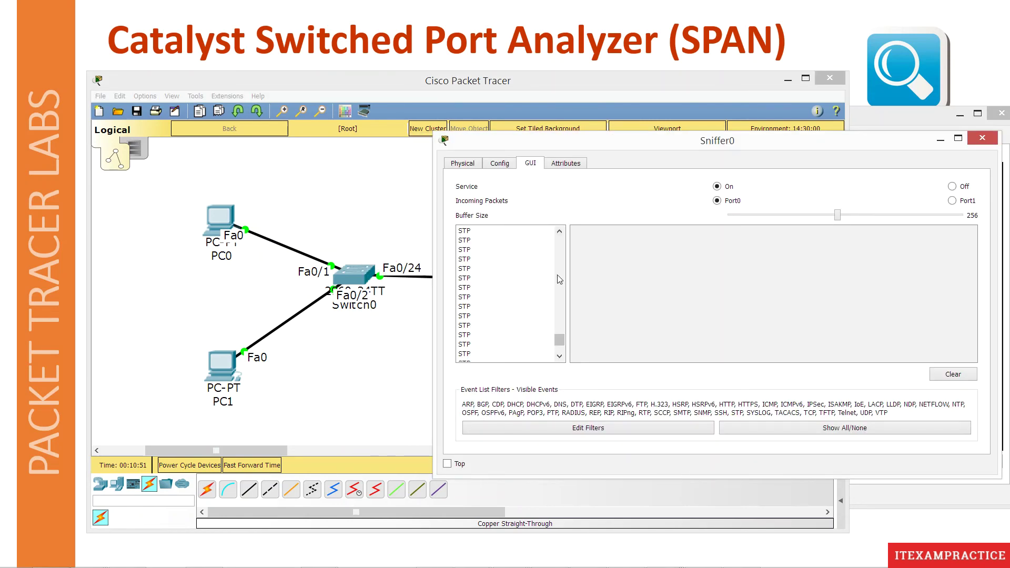
{"action": "left_click", "coordinate": [559, 279]}
{"action": "left_click", "coordinate": [610, 428]}
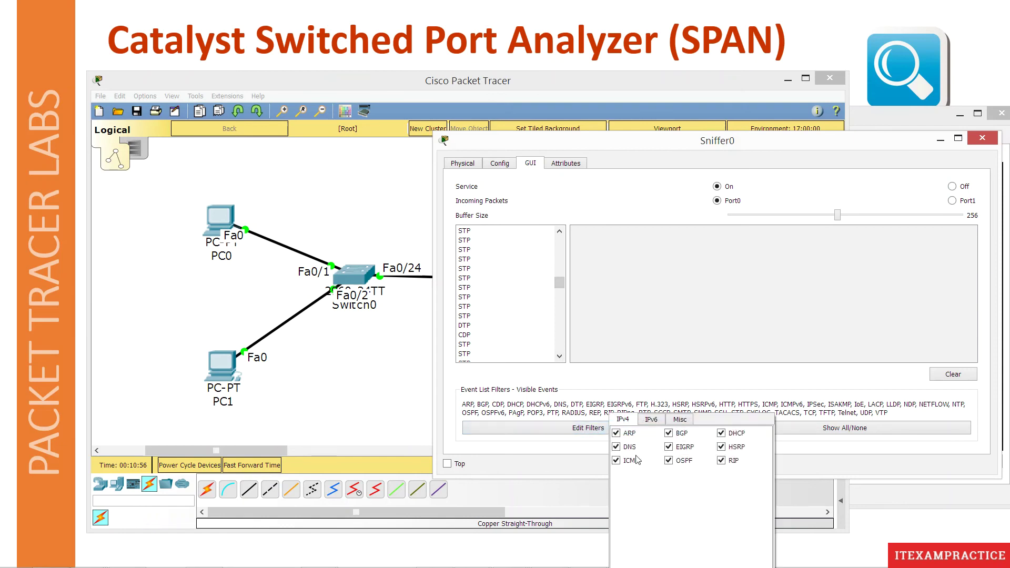
{"action": "left_click", "coordinate": [523, 280]}
{"action": "left_click", "coordinate": [499, 318]}
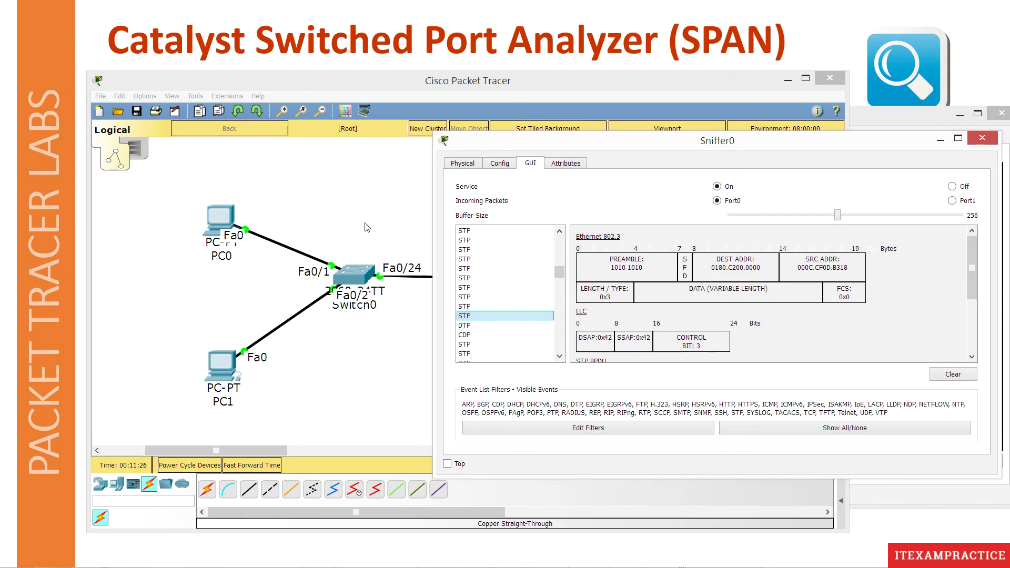
Run ping 1.1.1.2 from PC0's command prompt.
{"action": "left_click", "coordinate": [219, 217]}
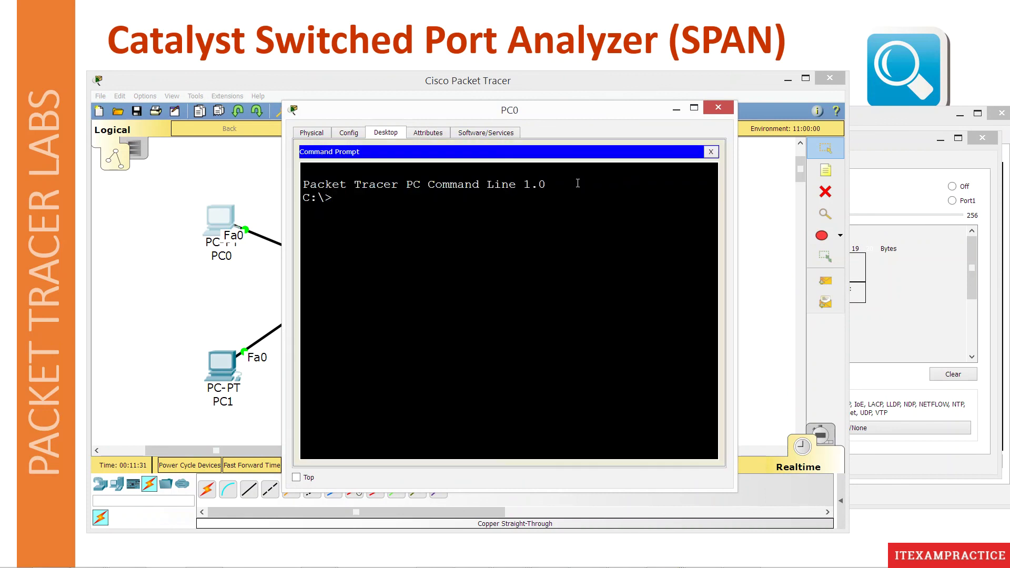
{"action": "type", "text": "ping 1.1.1.2"}
{"action": "key", "text": "Return"}
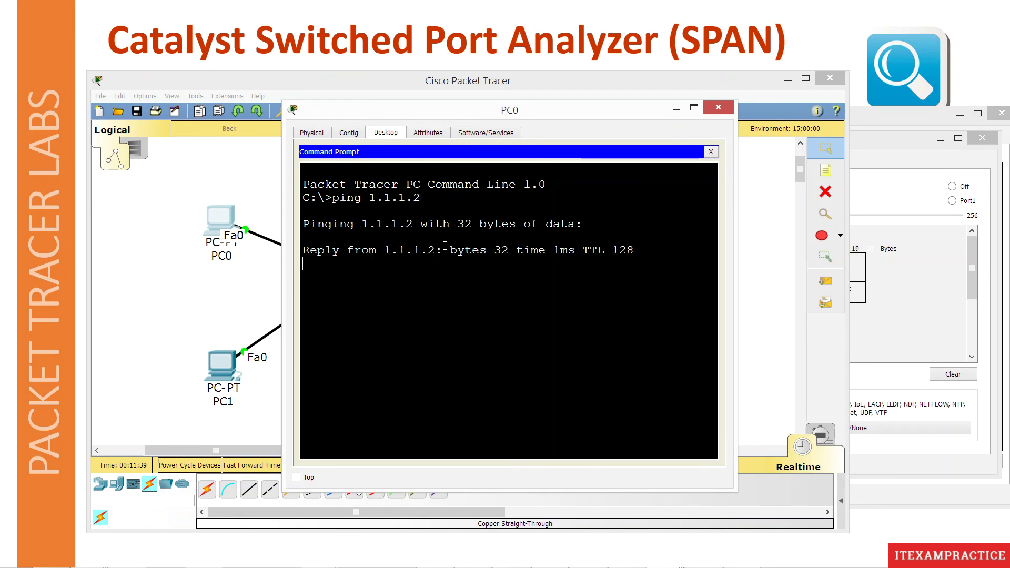
Find and decode the captured ICMP packet from 1.1.1.1 in Sniffer0's event list.
{"action": "left_click", "coordinate": [908, 179]}
{"action": "scroll", "coordinate": [559, 343], "scroll_direction": "down", "scroll_amount": 5}
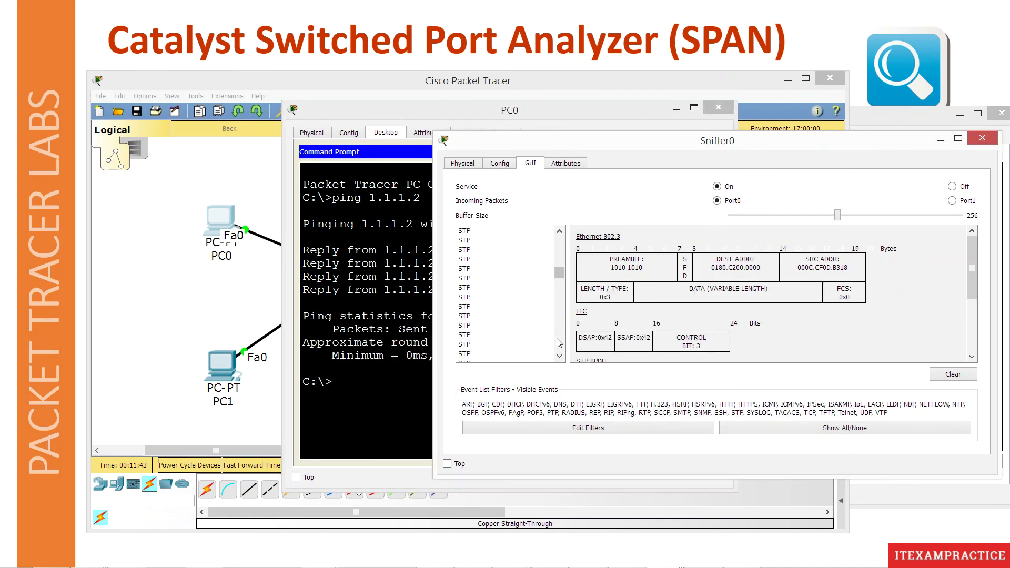
{"action": "scroll", "coordinate": [559, 343], "scroll_direction": "down", "scroll_amount": 6}
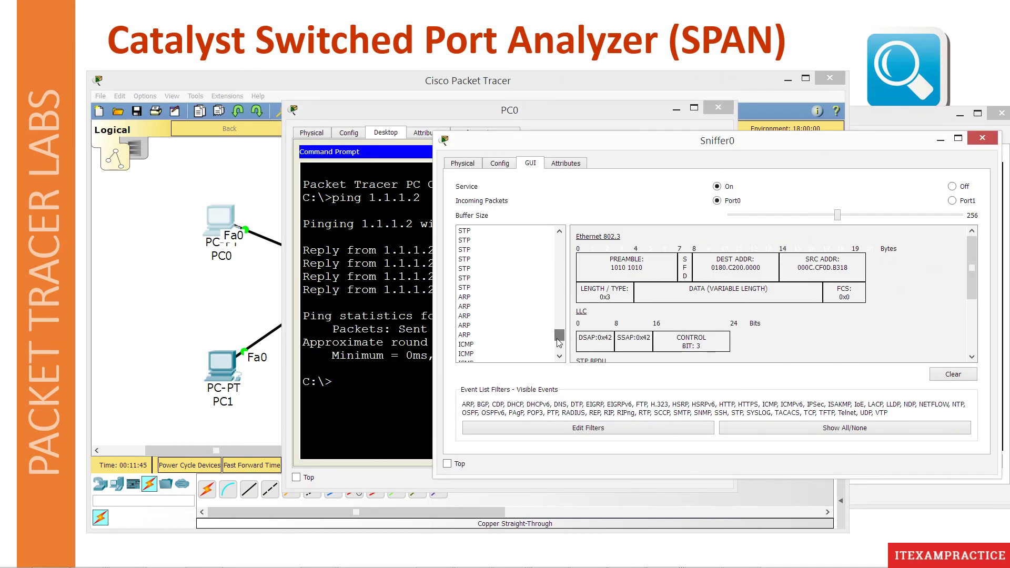
{"action": "left_click", "coordinate": [482, 347]}
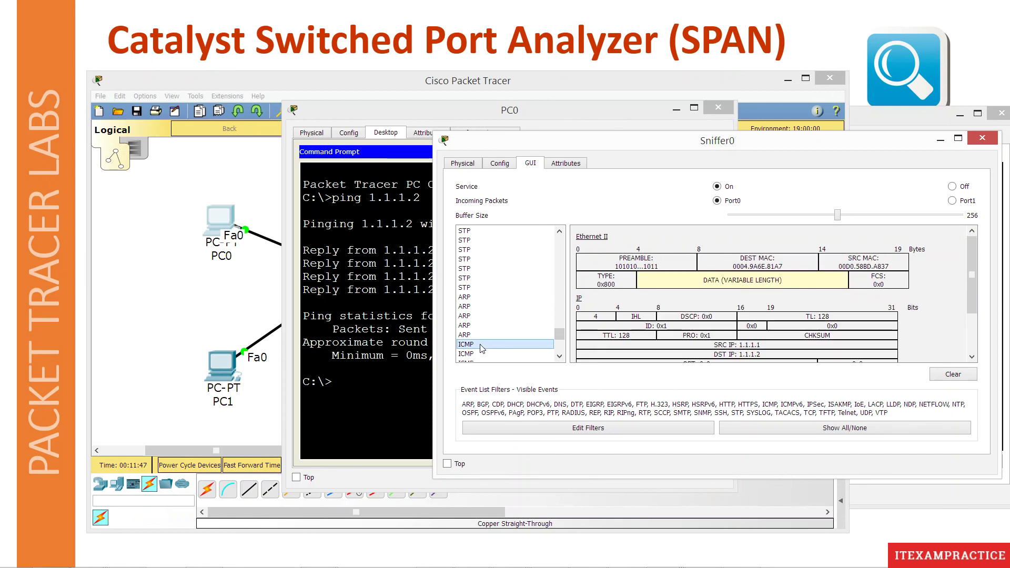